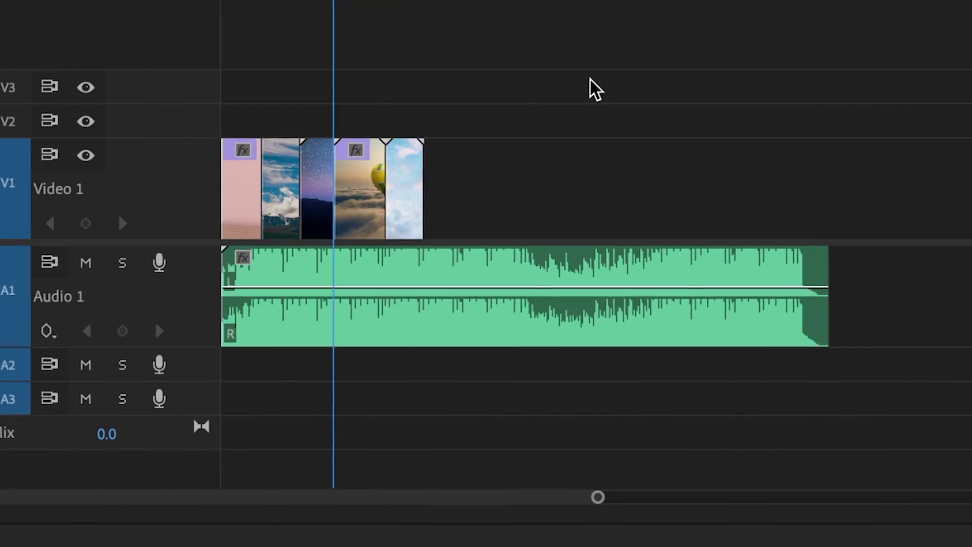
Split the music clip at two beats and slide the later piece left over the middle.
key("c")
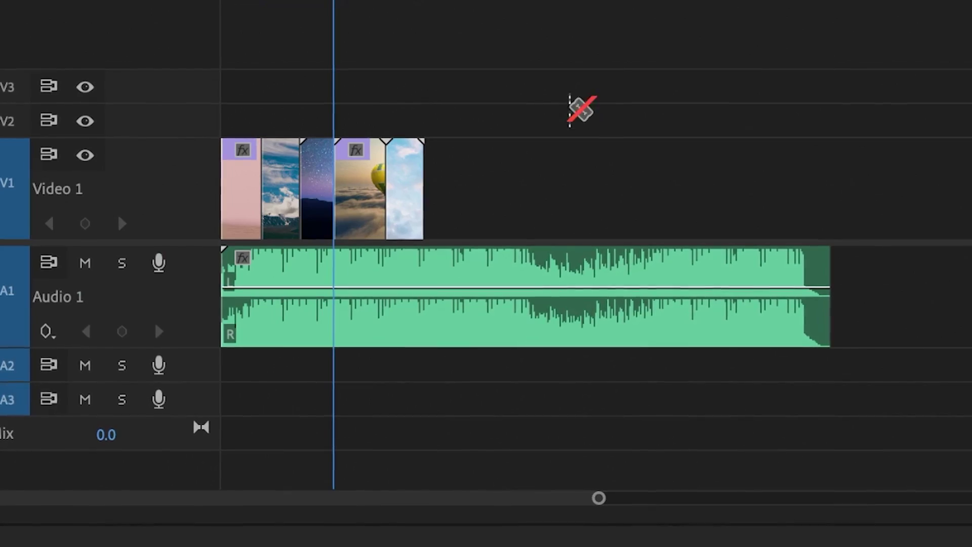
left_click(426, 304)
left_click(489, 301)
key("v")
left_click_drag(545, 314, 473, 325)
Make three more cuts in the music and slide the later piece left over the short piece.
key("c")
left_click(475, 317)
left_click(515, 316)
left_click(540, 318)
key("v")
left_click_drag(607, 325, 452, 331)
Cut the music once more and trim its end to the last video clip.
key("c")
left_click(302, 317)
key("v")
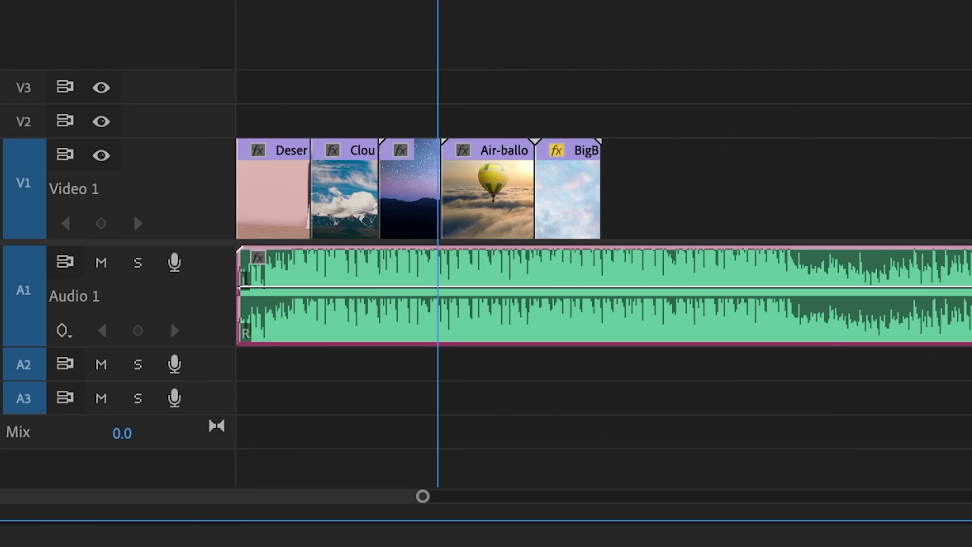
left_click_drag(965, 319, 777, 210)
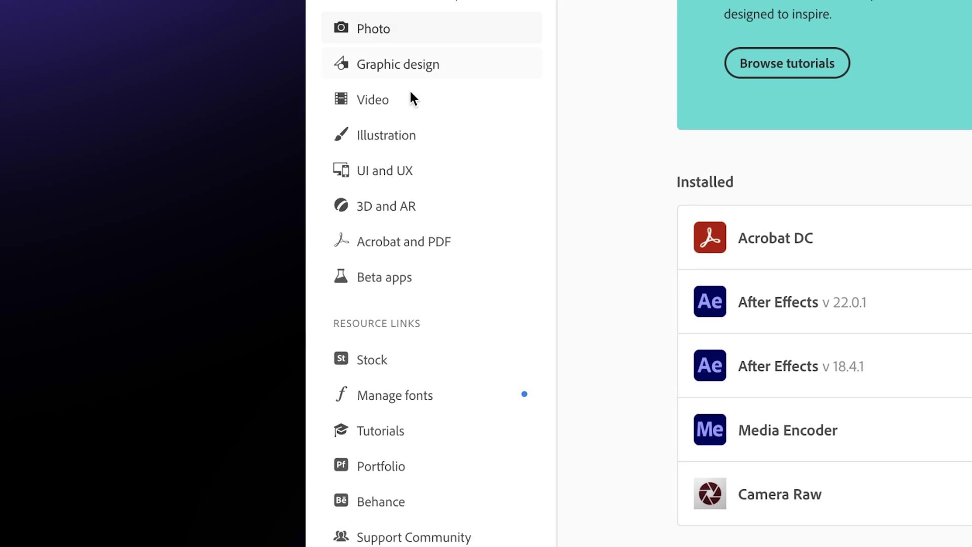
Show the Beta apps list in Creative Cloud.
left_click(428, 296)
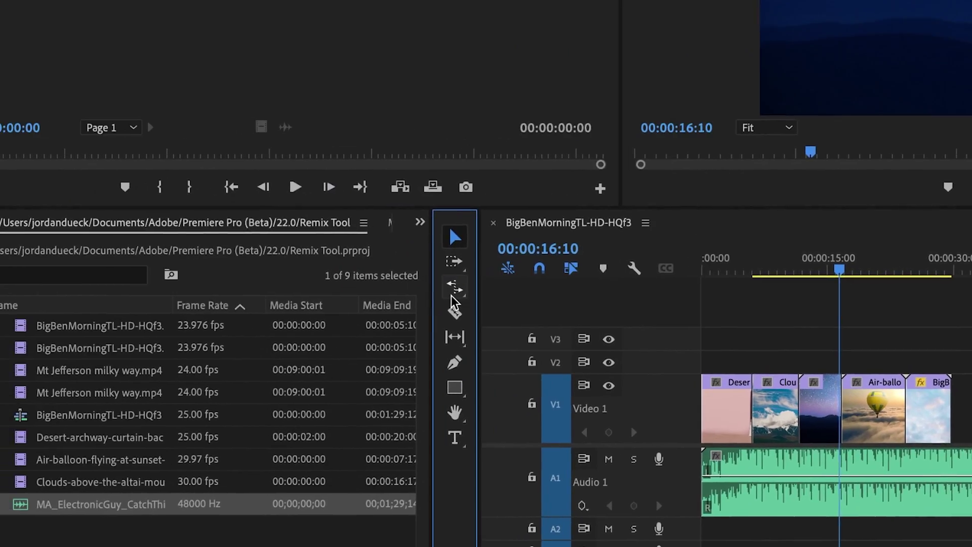
With the Remix Tool, drag the music clip's end left toward about 30 seconds.
left_click(450, 296)
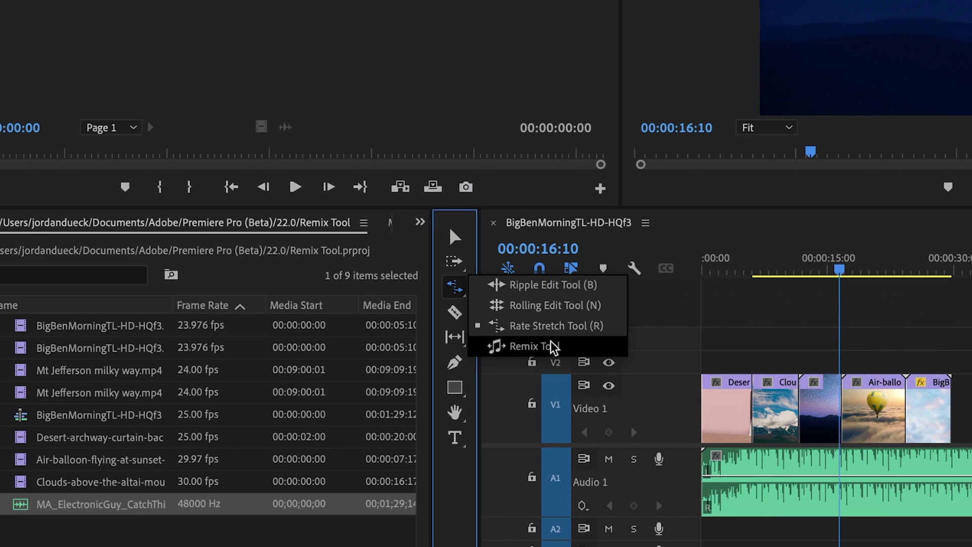
left_click(574, 349)
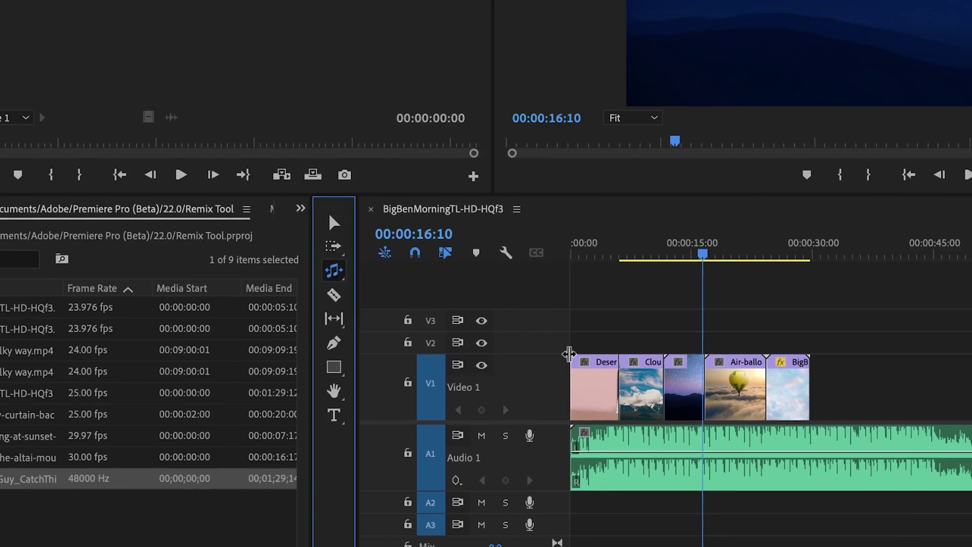
left_click_drag(905, 383, 753, 383)
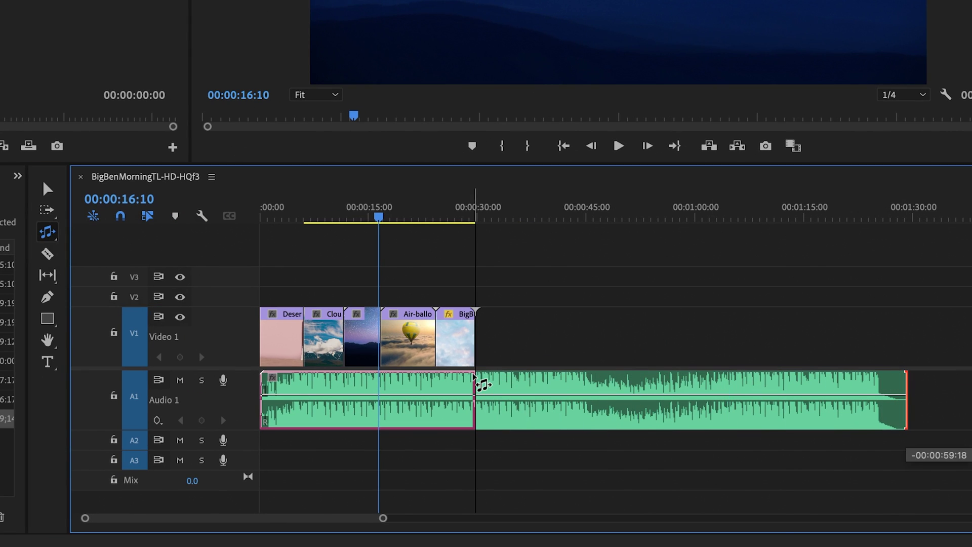
left_click_drag(476, 382, 475, 383)
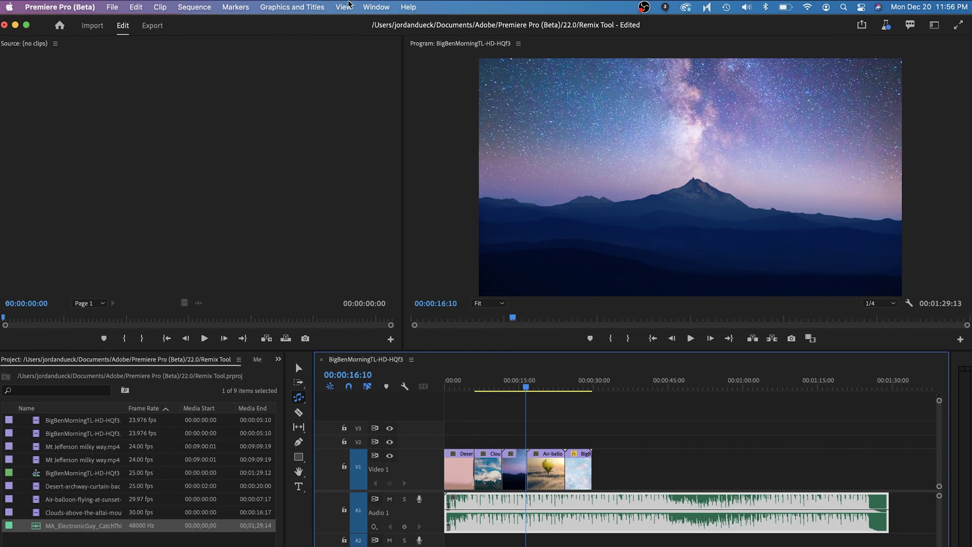
Open Essential Sound from the Window menu and set the audio clip's type to Music.
left_click(377, 6)
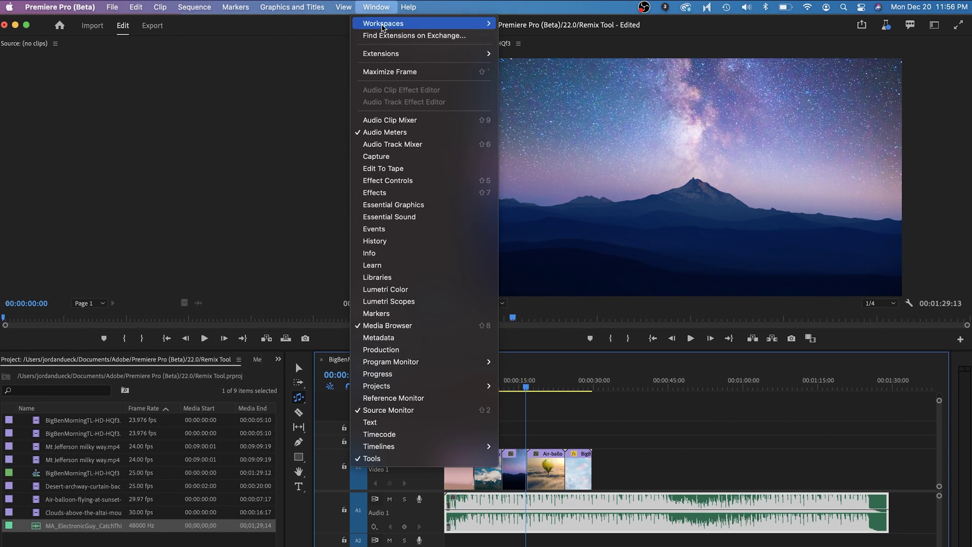
left_click(405, 217)
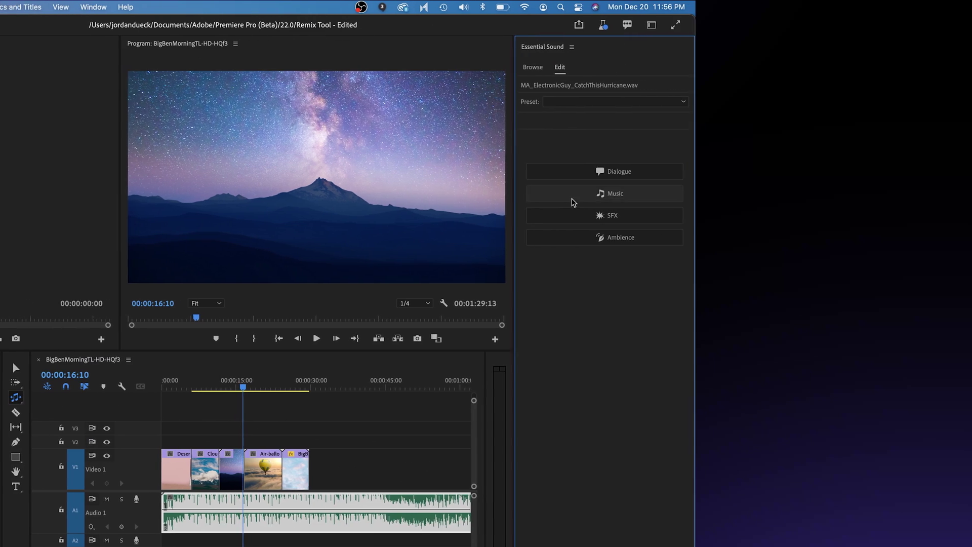
left_click(736, 197)
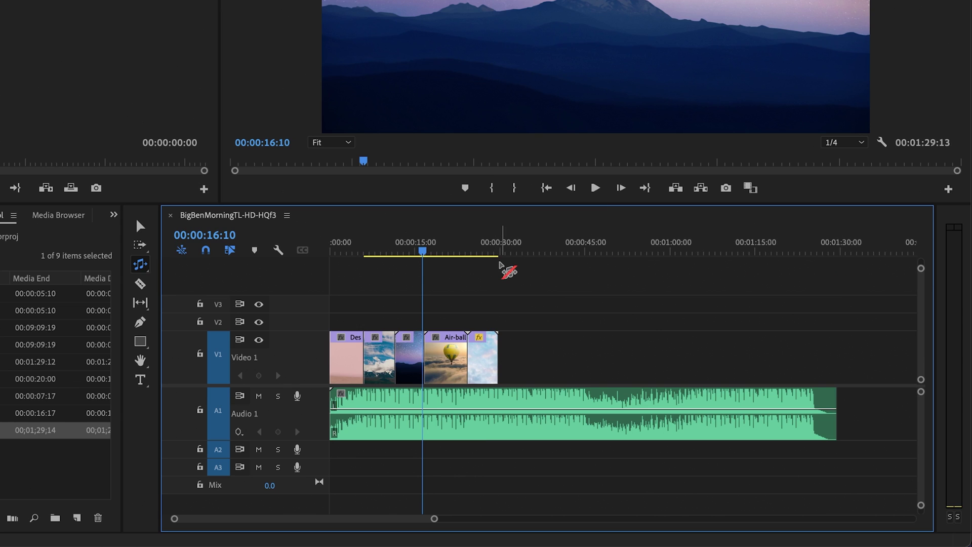
Remix the music from about 1:29 to roughly 30 seconds and fit the timeline view.
left_click_drag(831, 395, 507, 389)
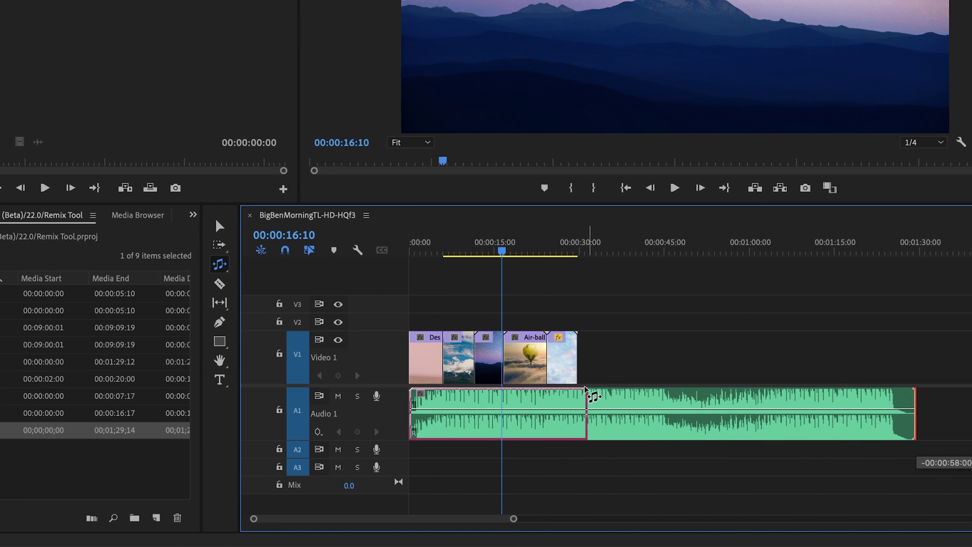
left_click_drag(586, 389, 581, 390)
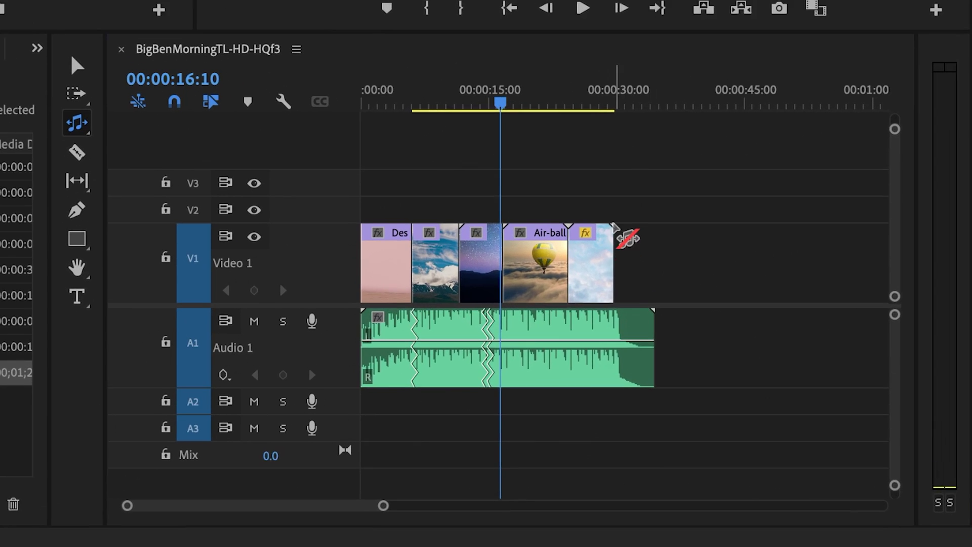
key("backslash")
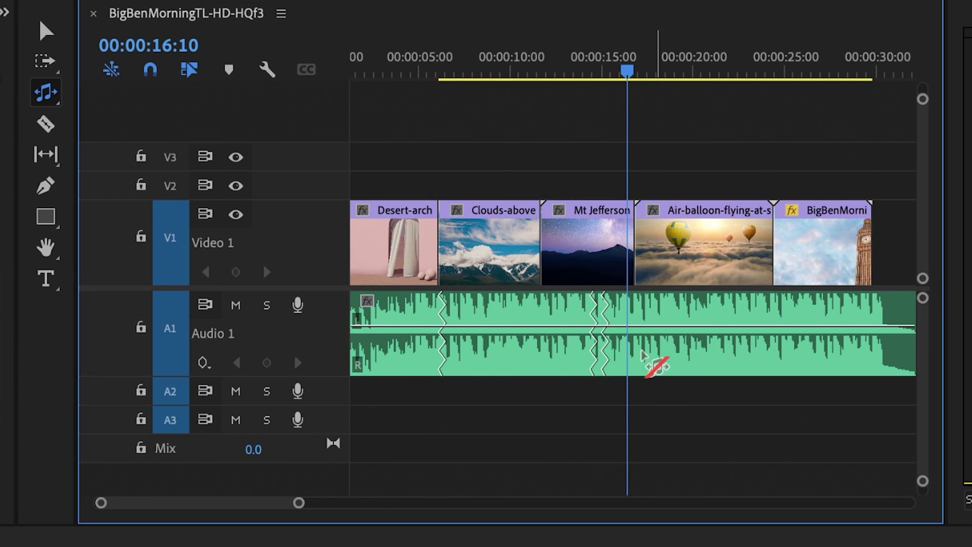
key("backslash")
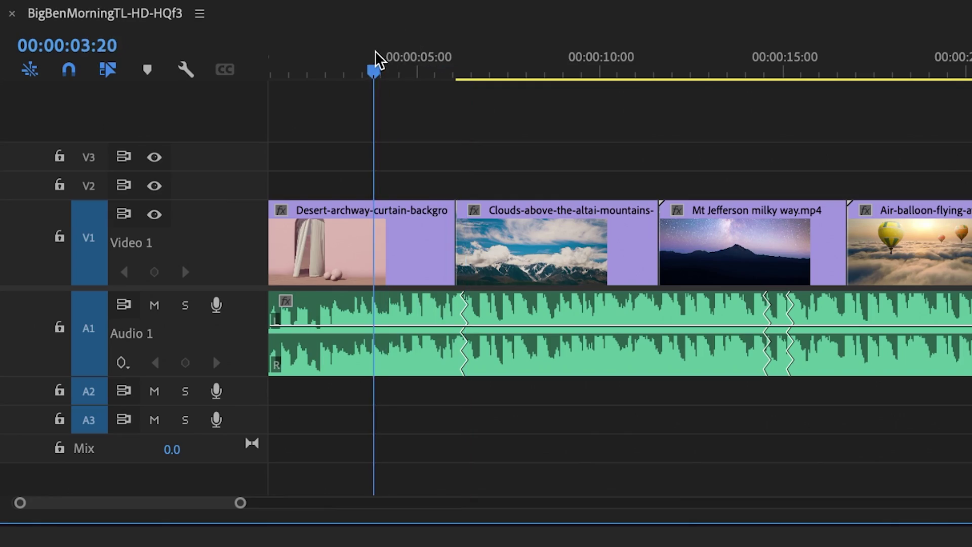
key("shift+Right")
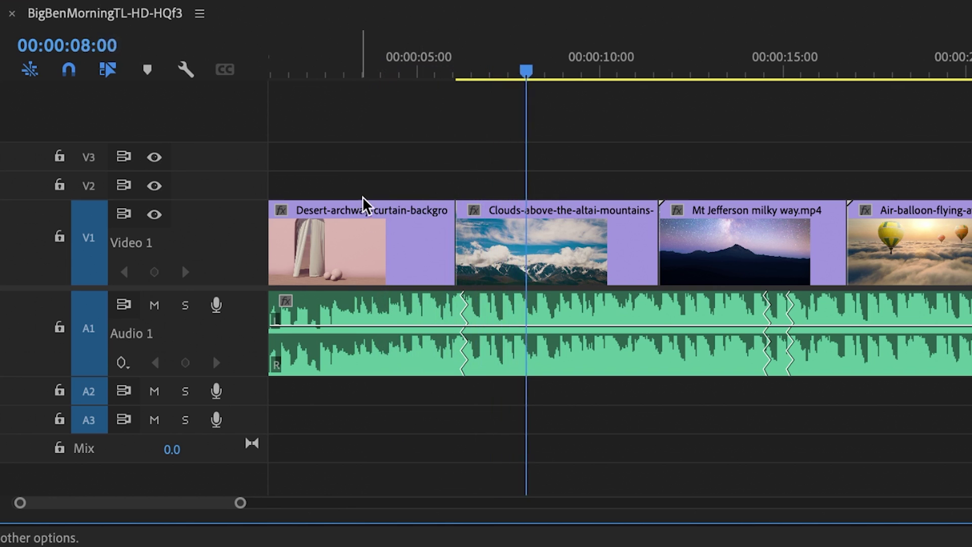
left_click_drag(598, 80, 730, 80)
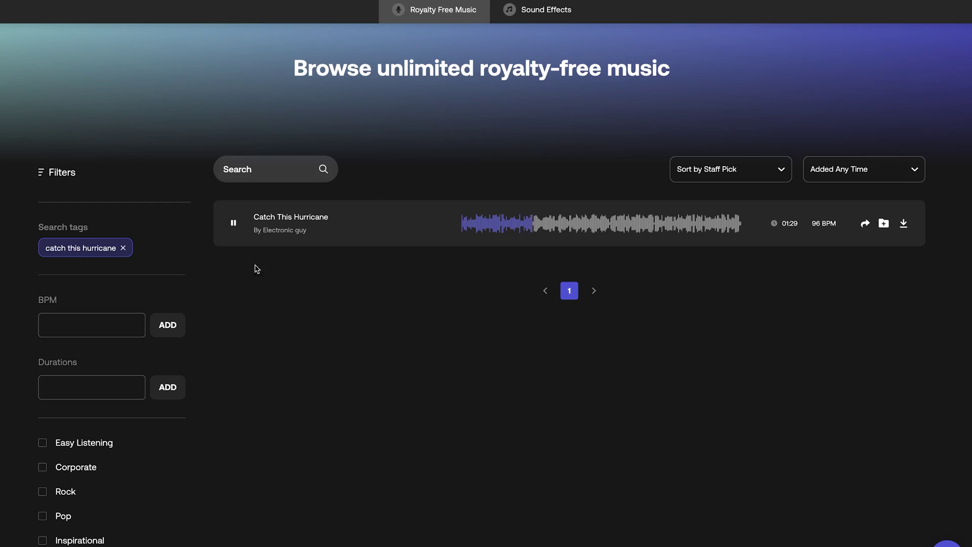
Open the Catch This Hurricane track from the Royalty Free Music results.
left_click(320, 221)
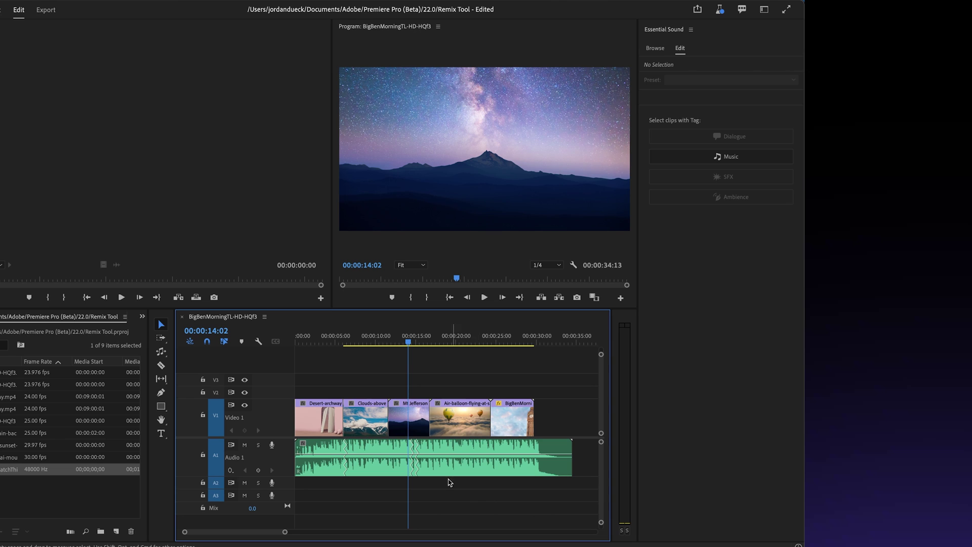
Select the Audio 1 music clip and expand its Customize options showing Segments and Variations at 5.0.
left_click(439, 468)
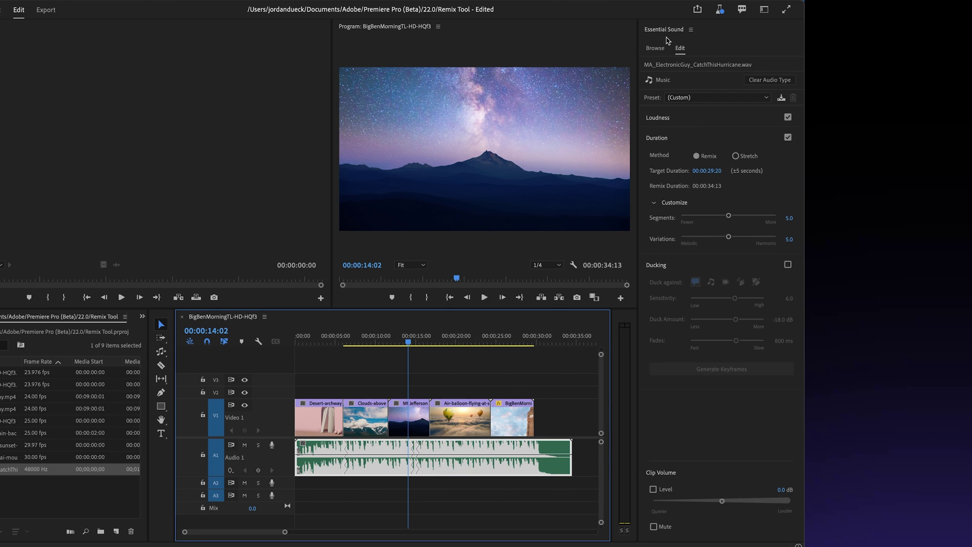
left_click(653, 203)
left_click(654, 203)
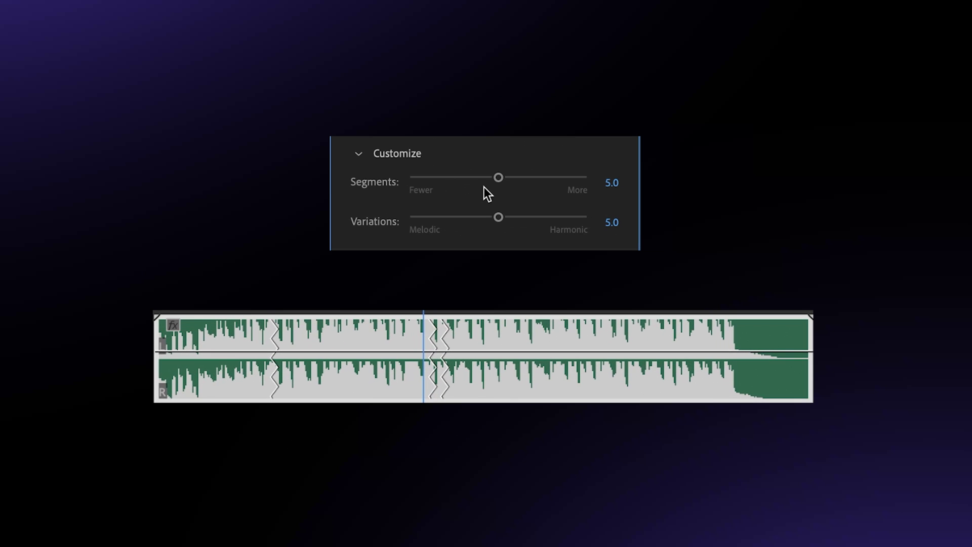
Drag the Segments slider to about 2.1.
left_click_drag(498, 183, 569, 181)
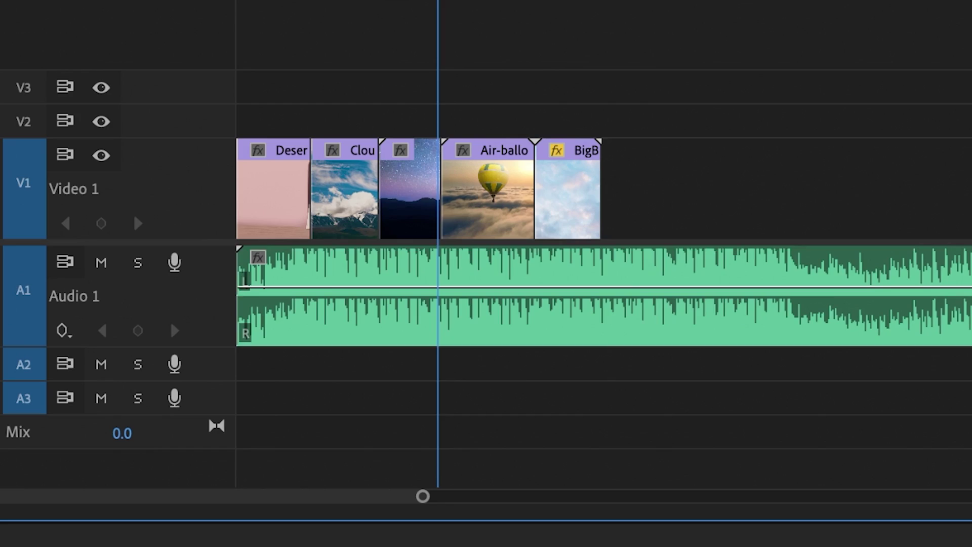
Drag the Audio 1 clip's end further left with the Remix Tool, to roughly 30 seconds.
left_click_drag(962, 319, 659, 319)
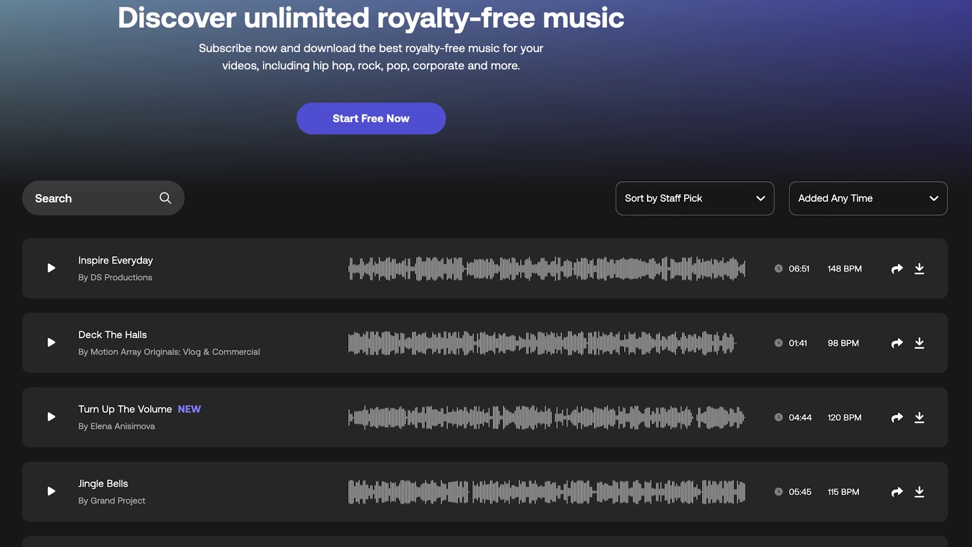
scroll(486, 273, "down", 8)
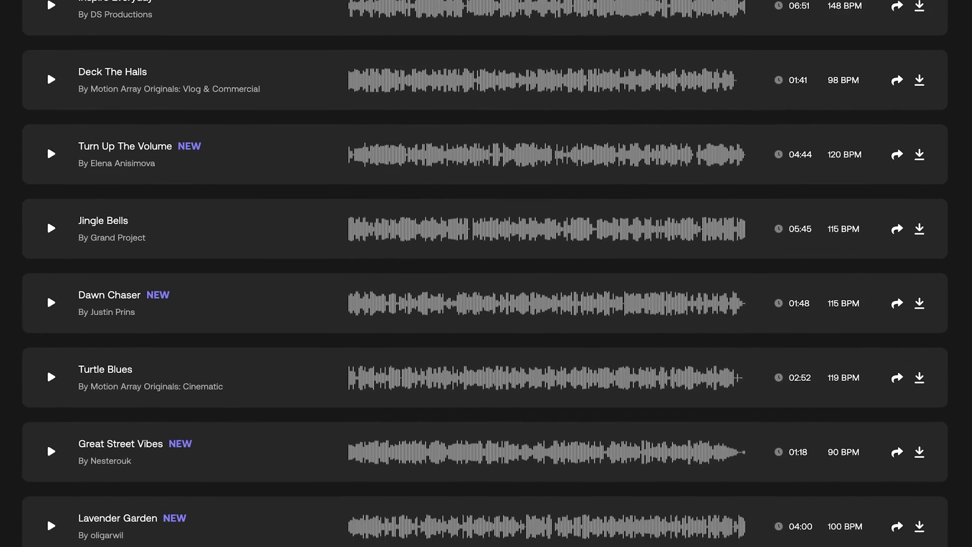
scroll(486, 274, "down", 12)
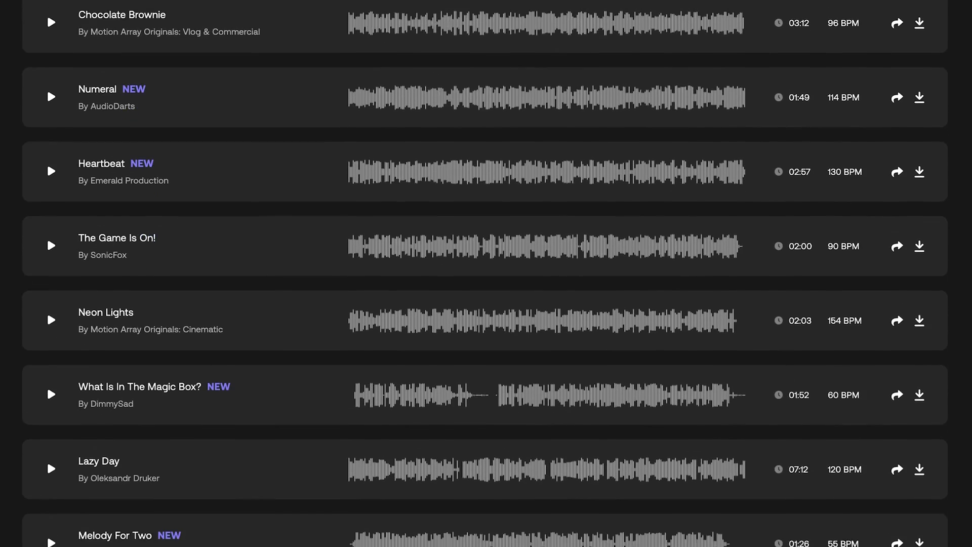
scroll(486, 273, "down", 15)
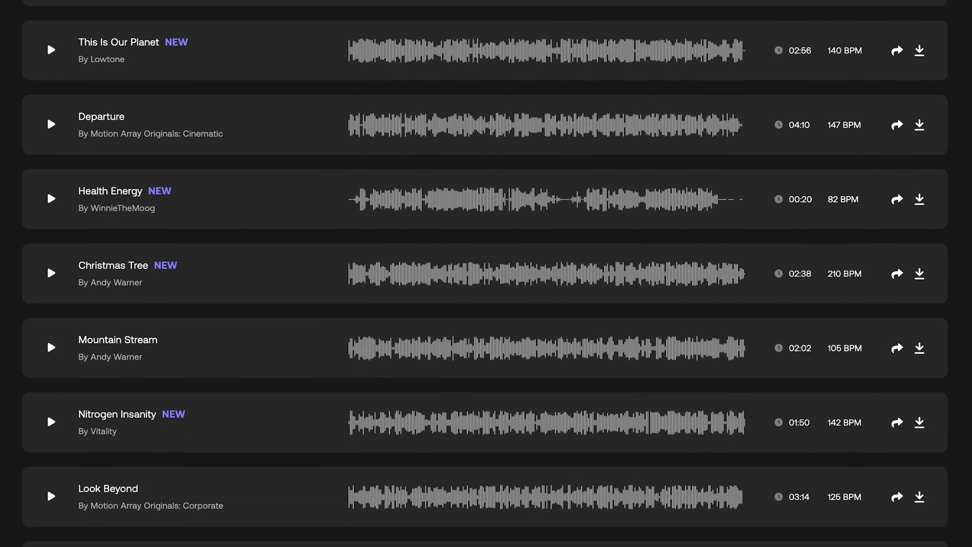